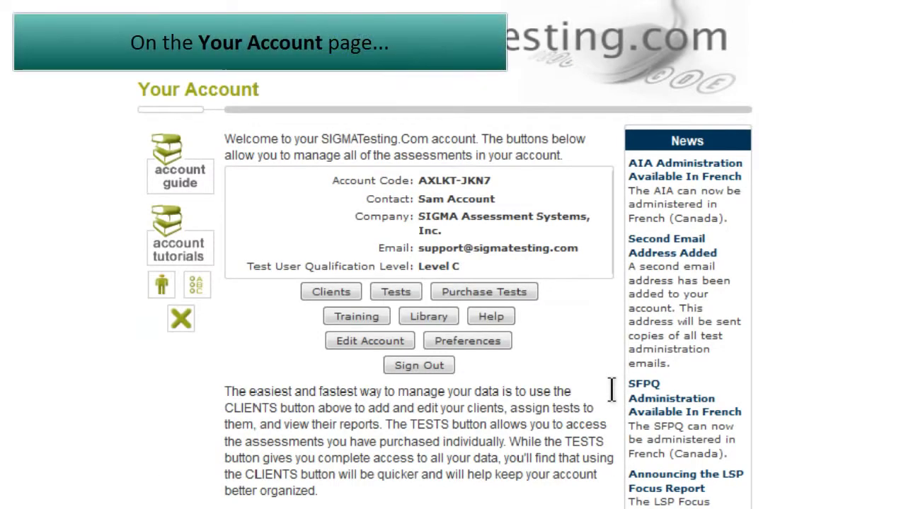
Go to the Your Clients page and open an empty Add Client form
{"action": "left_click", "coordinate": [331, 292]}
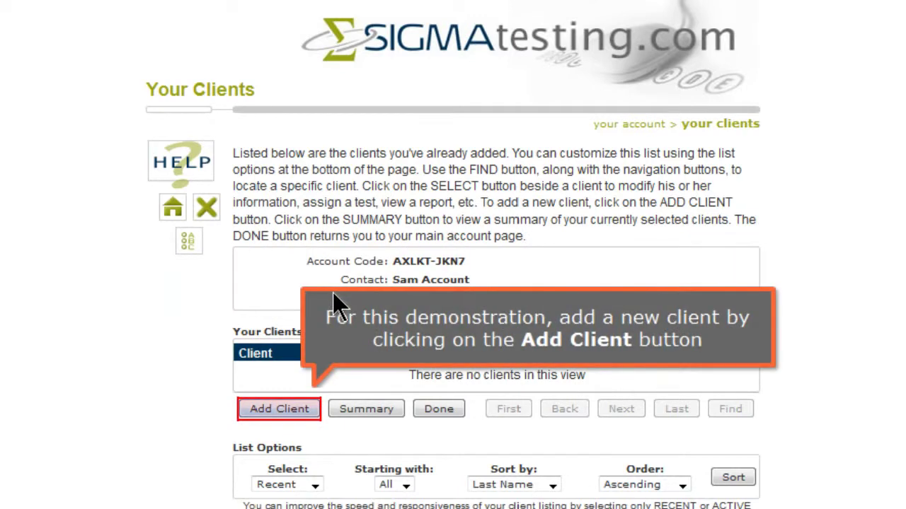
{"action": "left_click", "coordinate": [299, 412]}
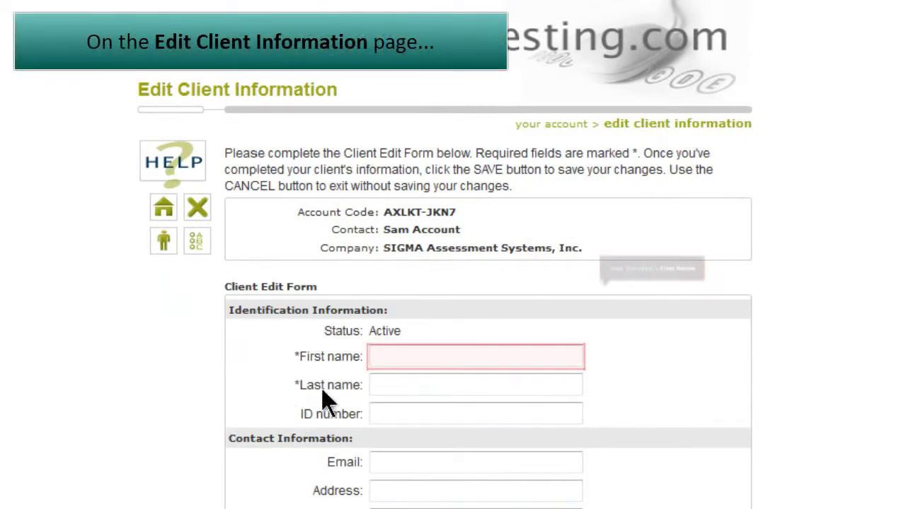
Enter the client's first name, last name and e-mail address, and set country to United States
{"action": "left_click", "coordinate": [386, 355]}
{"action": "type", "text": "Samantha"}
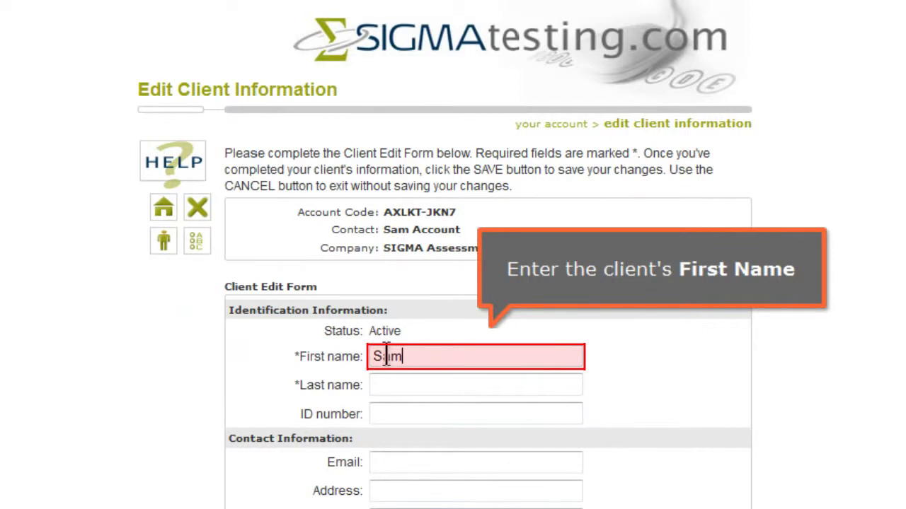
{"action": "left_click", "coordinate": [578, 385]}
{"action": "type", "text": "Sample"}
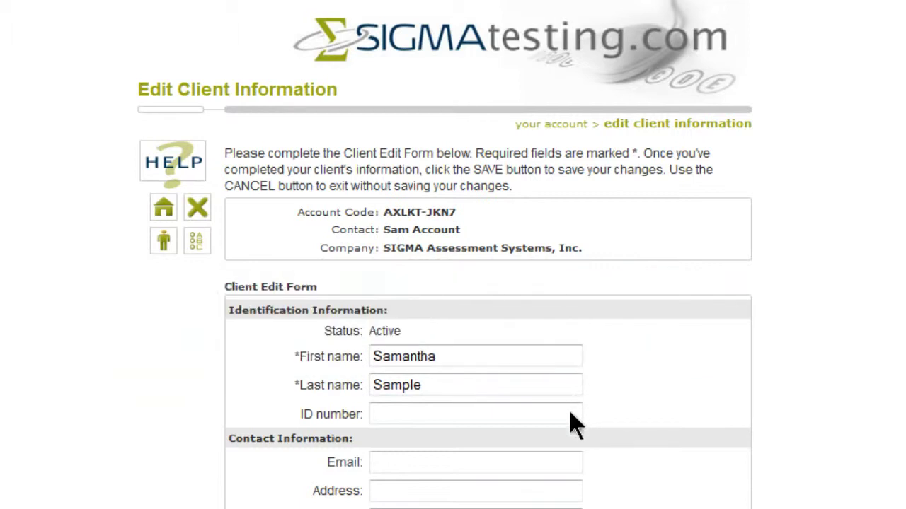
{"action": "left_click", "coordinate": [549, 463]}
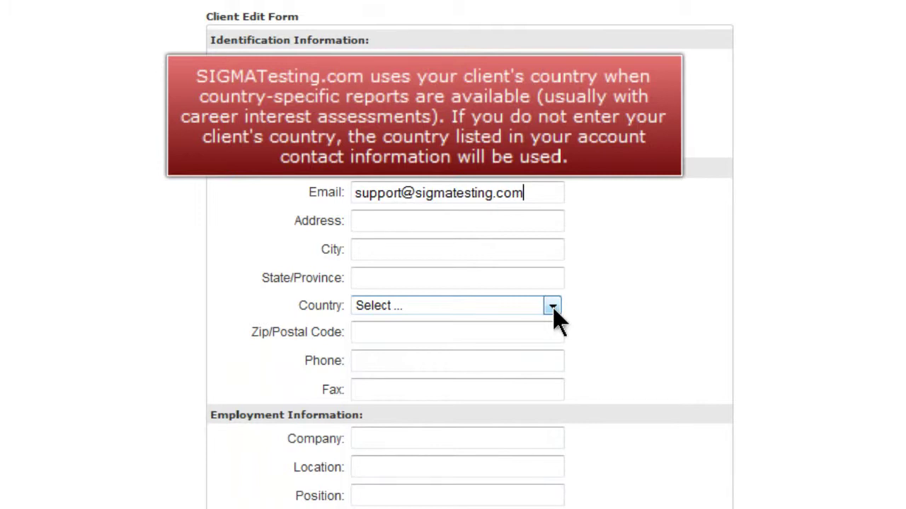
{"action": "left_click", "coordinate": [552, 309]}
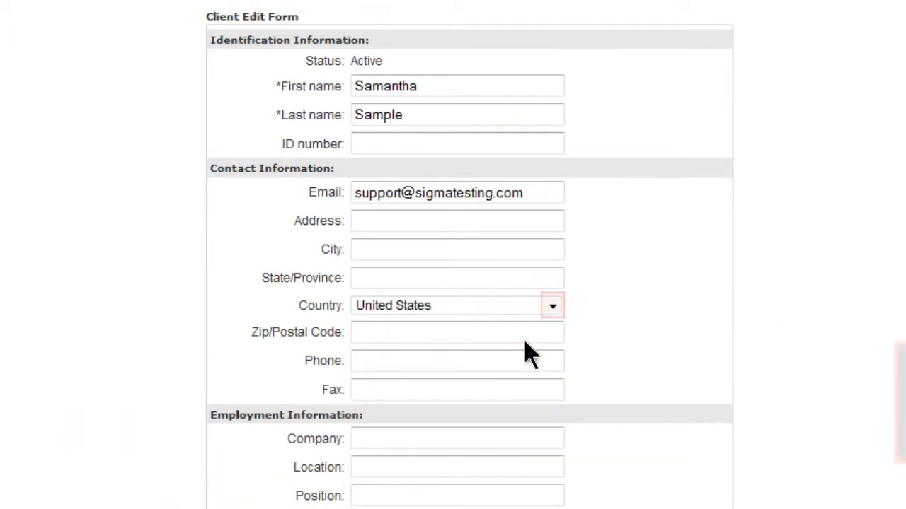
Set the client's gender to Female and age to 30
{"action": "scroll", "coordinate": [531, 354], "scroll_direction": "down", "scroll_amount": 5}
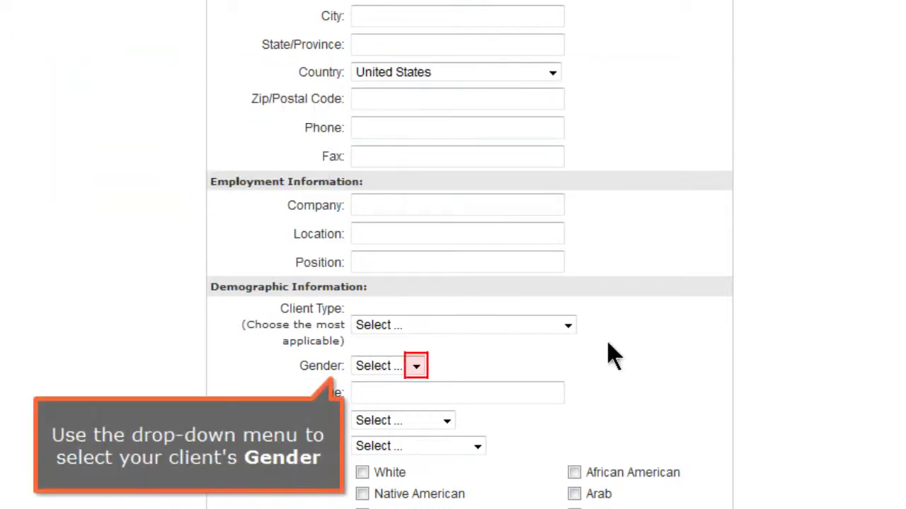
{"action": "left_click", "coordinate": [423, 375]}
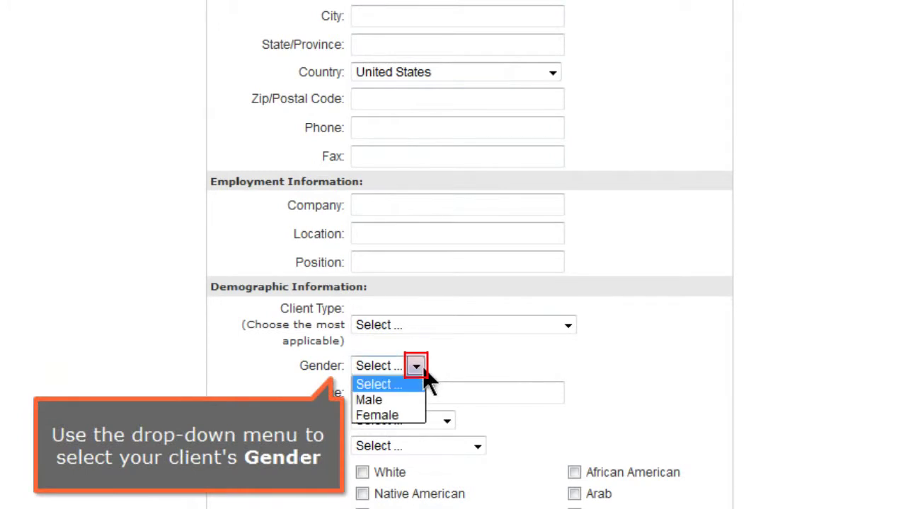
{"action": "left_click", "coordinate": [414, 416]}
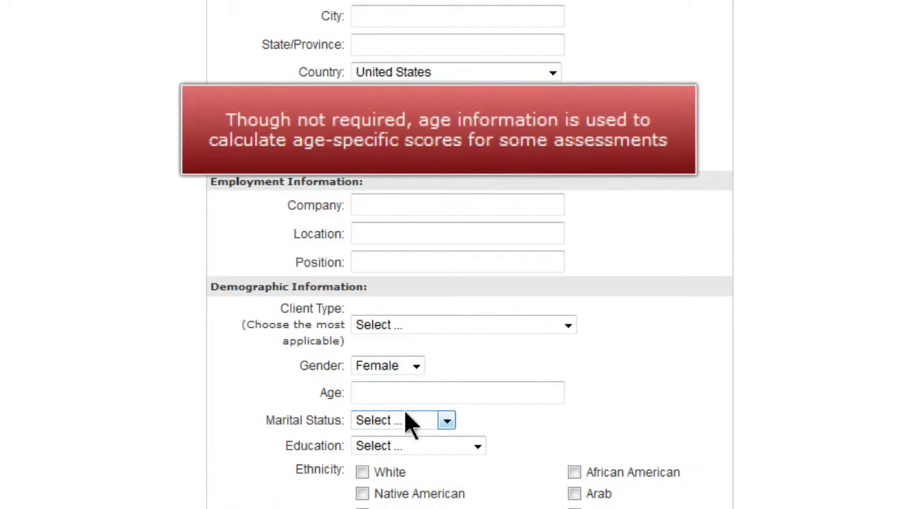
{"action": "left_click", "coordinate": [404, 393]}
{"action": "type", "text": "30"}
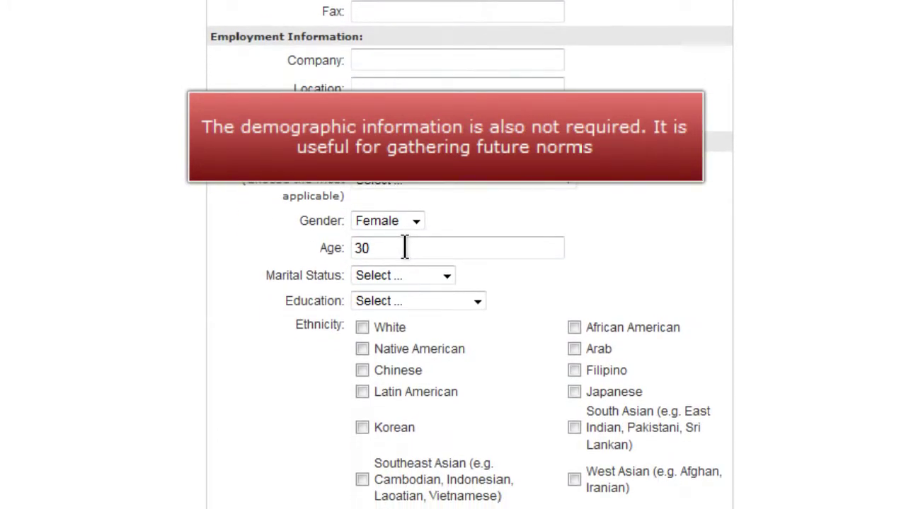
Choose First Marriage, Community college education, and tick White ethnicity
{"action": "left_click", "coordinate": [446, 276]}
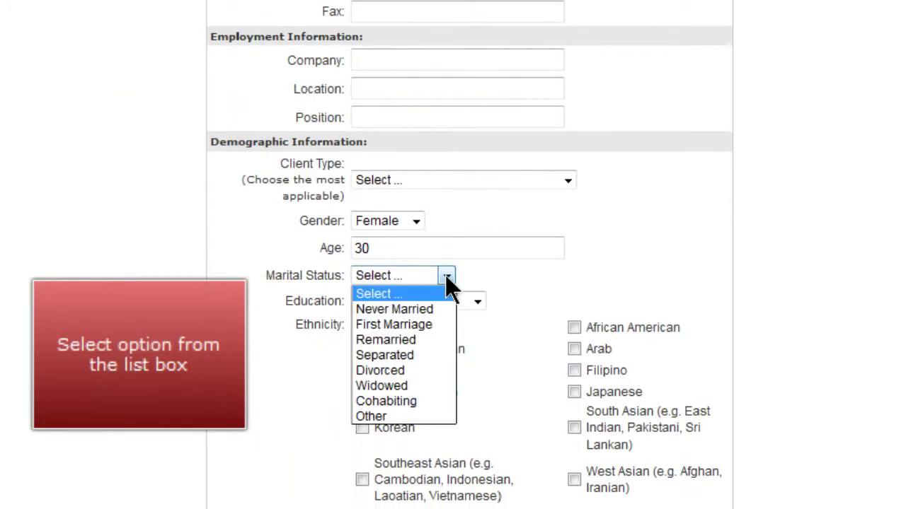
{"action": "left_click", "coordinate": [436, 325]}
{"action": "left_click", "coordinate": [477, 302]}
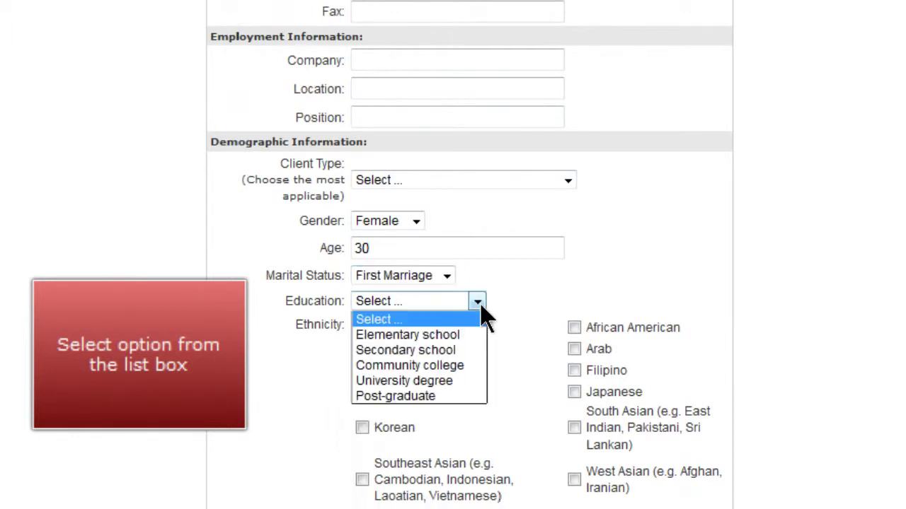
{"action": "left_click", "coordinate": [473, 367]}
{"action": "scroll", "coordinate": [474, 369], "scroll_direction": "down", "scroll_amount": 3}
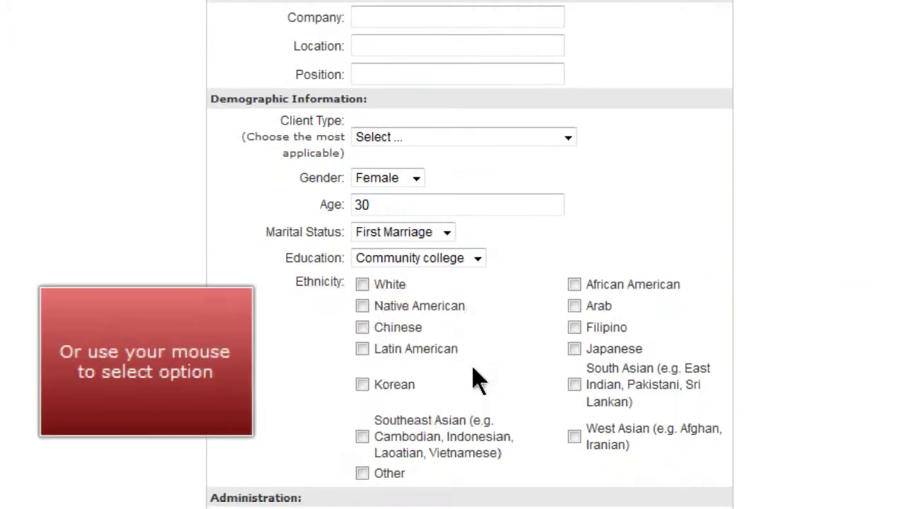
{"action": "left_click", "coordinate": [359, 135]}
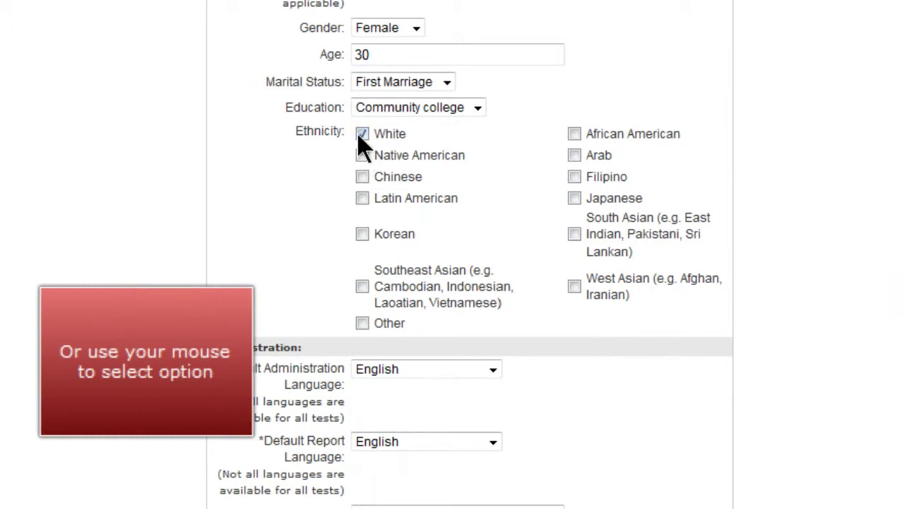
{"action": "scroll", "coordinate": [360, 145], "scroll_direction": "down", "scroll_amount": 3}
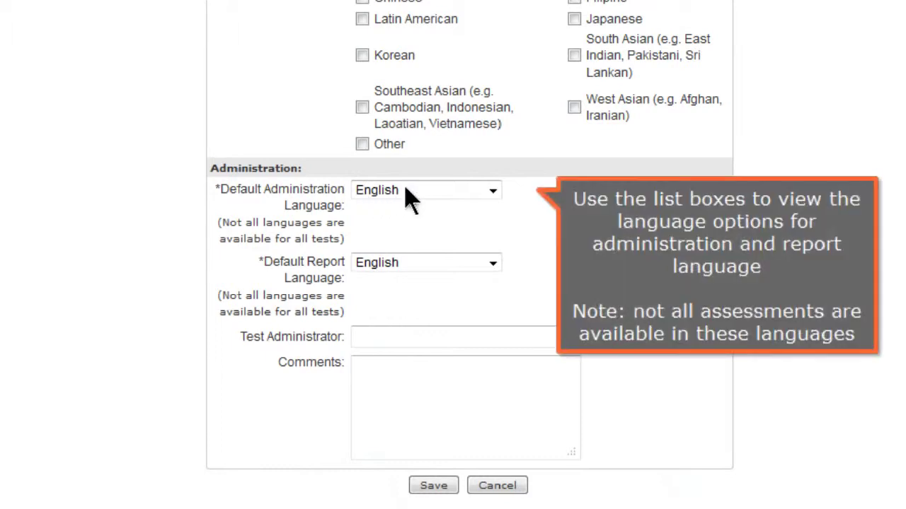
Keep English as administration and report language, then save the new client
{"action": "left_click", "coordinate": [494, 191]}
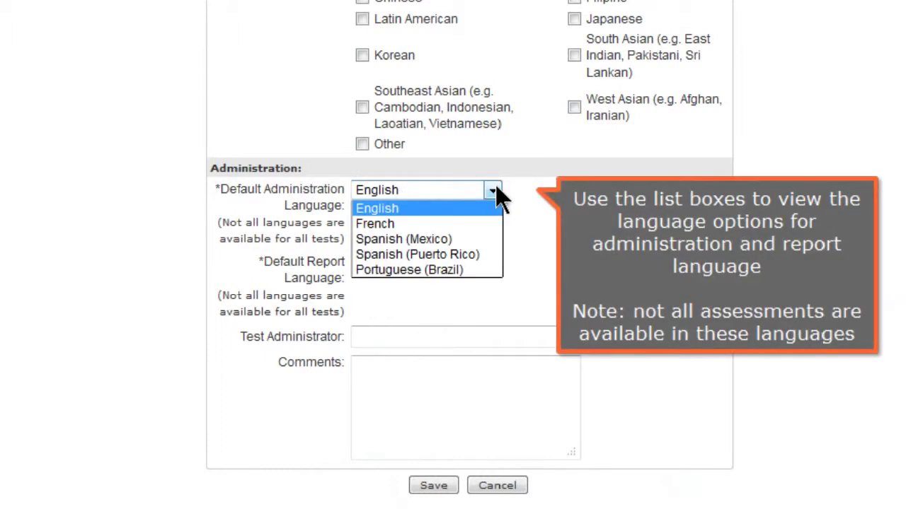
{"action": "left_click", "coordinate": [464, 207]}
{"action": "left_click", "coordinate": [493, 264]}
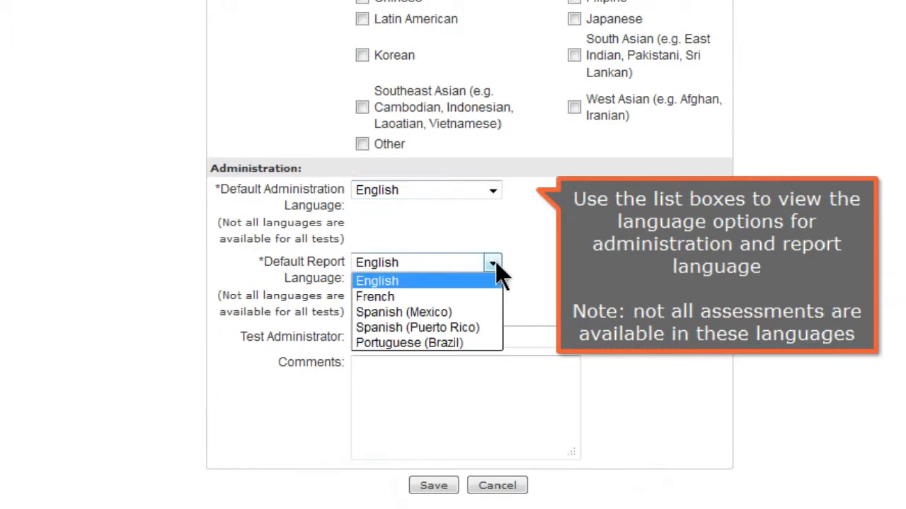
{"action": "left_click", "coordinate": [479, 288]}
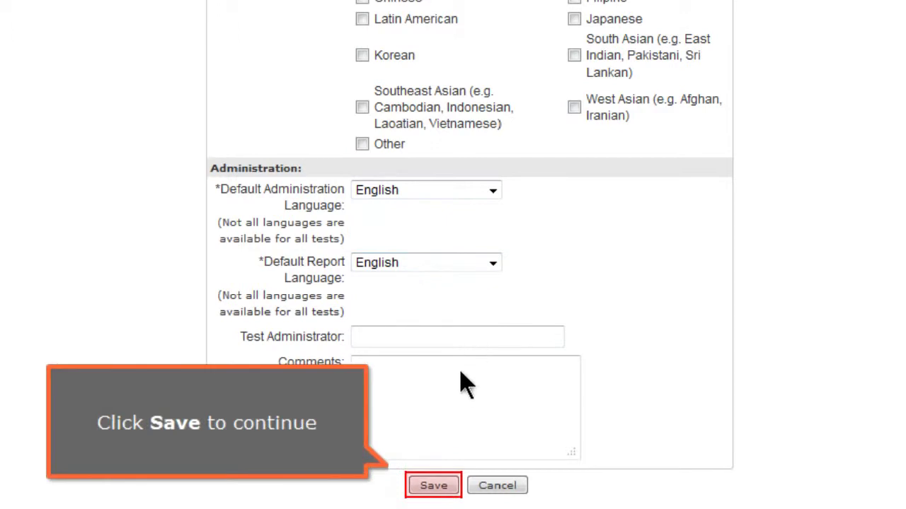
{"action": "left_click", "coordinate": [436, 488]}
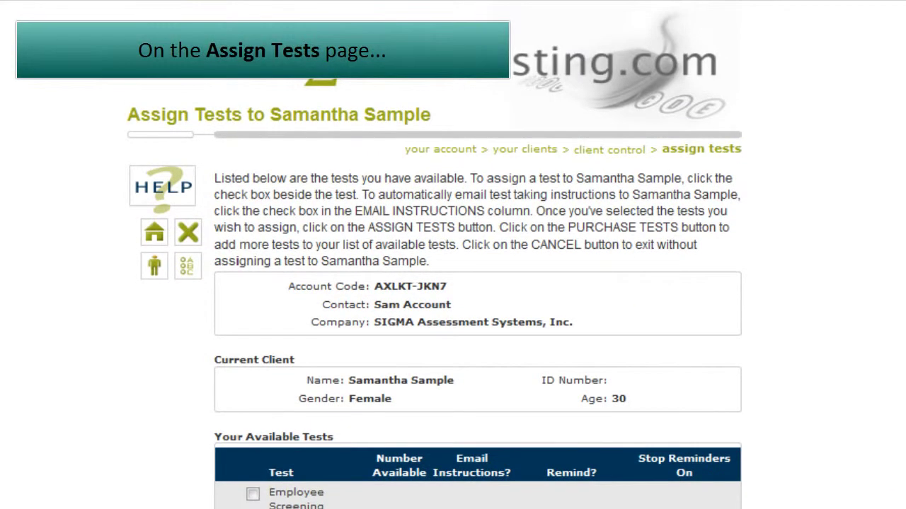
Tick the ESQ2 test and enable Email Instructions for it
{"action": "scroll", "coordinate": [453, 319], "scroll_direction": "down", "scroll_amount": 3}
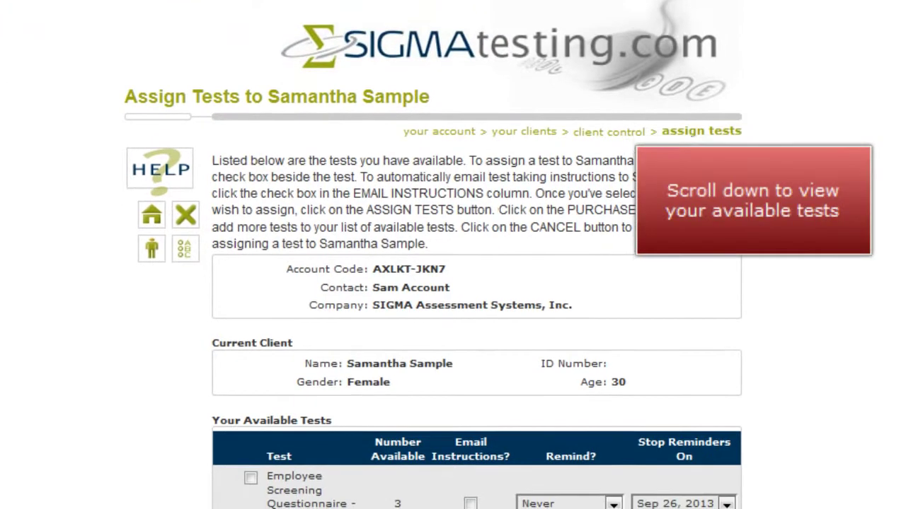
{"action": "scroll", "coordinate": [453, 318], "scroll_direction": "down", "scroll_amount": 1}
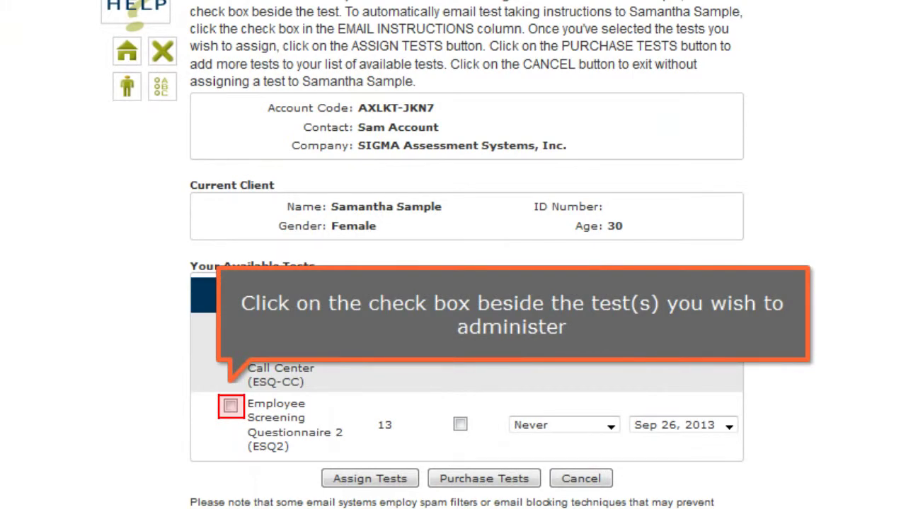
{"action": "left_click", "coordinate": [231, 407]}
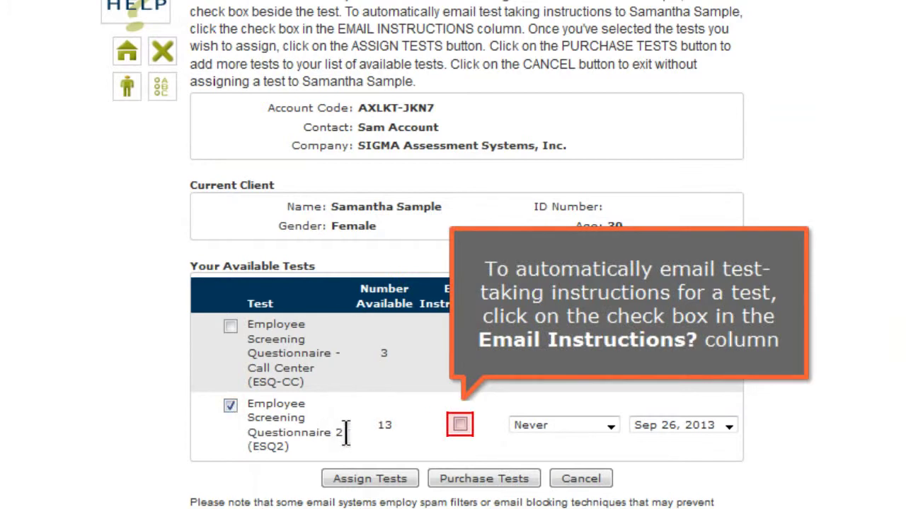
{"action": "left_click", "coordinate": [461, 424]}
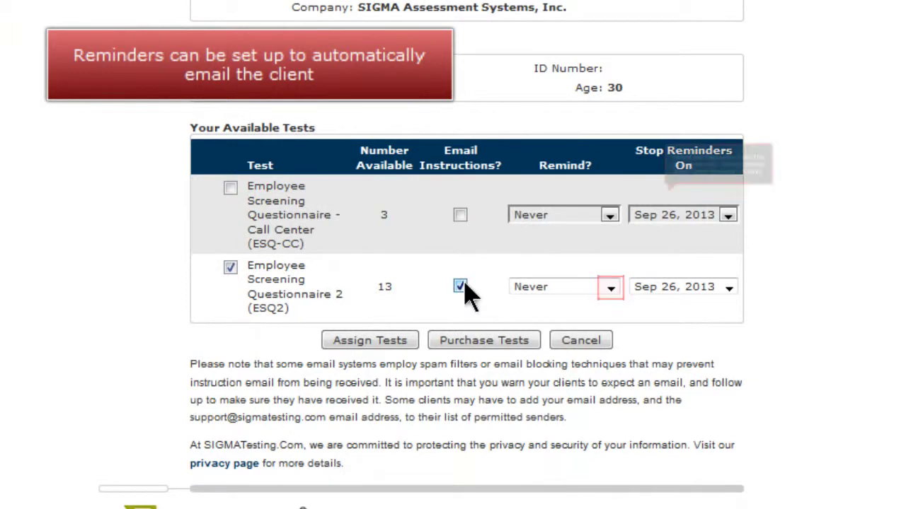
Set ESQ2 reminders every 7 days until Sep 26, 2013, and submit the assignment
{"action": "left_click", "coordinate": [610, 288]}
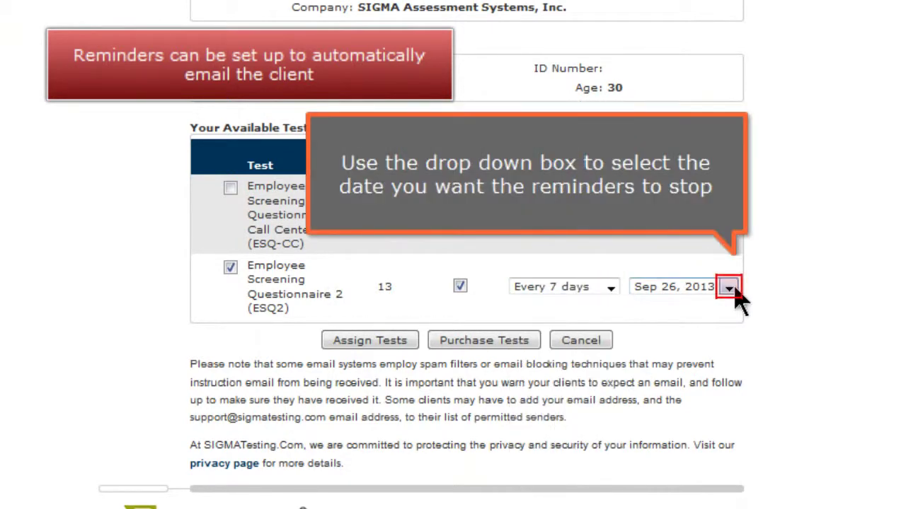
{"action": "left_click", "coordinate": [729, 288]}
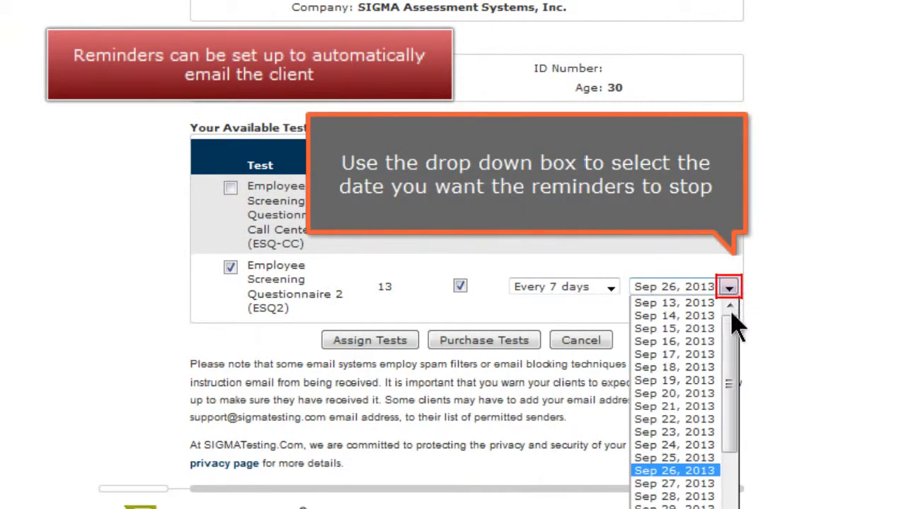
{"action": "left_click", "coordinate": [713, 472]}
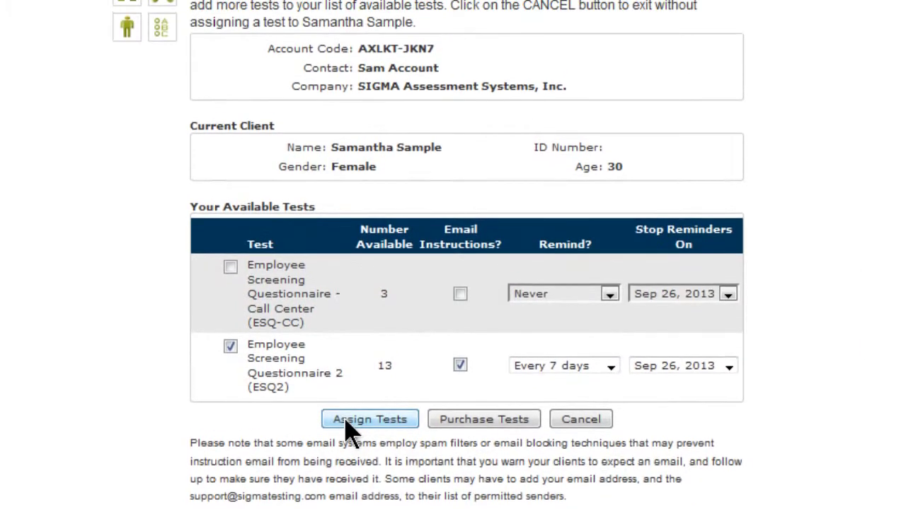
{"action": "left_click", "coordinate": [345, 341]}
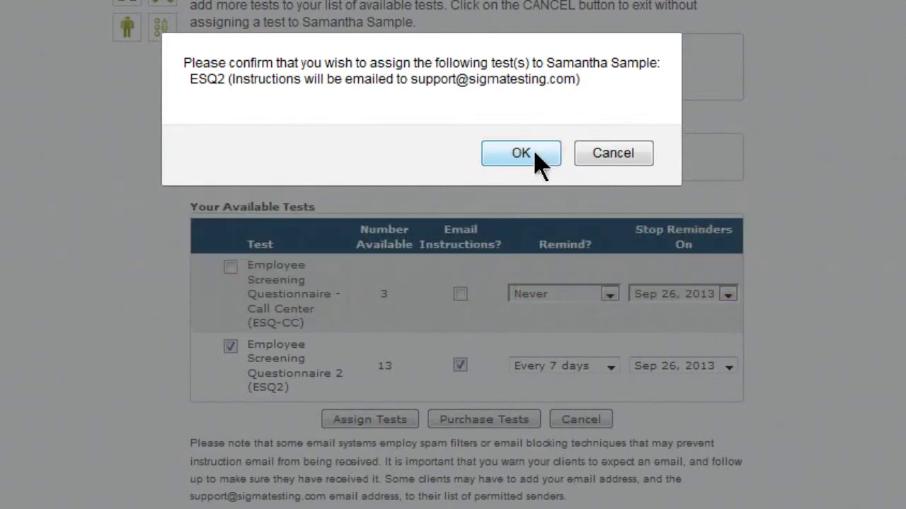
Approve the ESQ2 assignment with OK in the confirmation dialog
{"action": "left_click", "coordinate": [532, 152]}
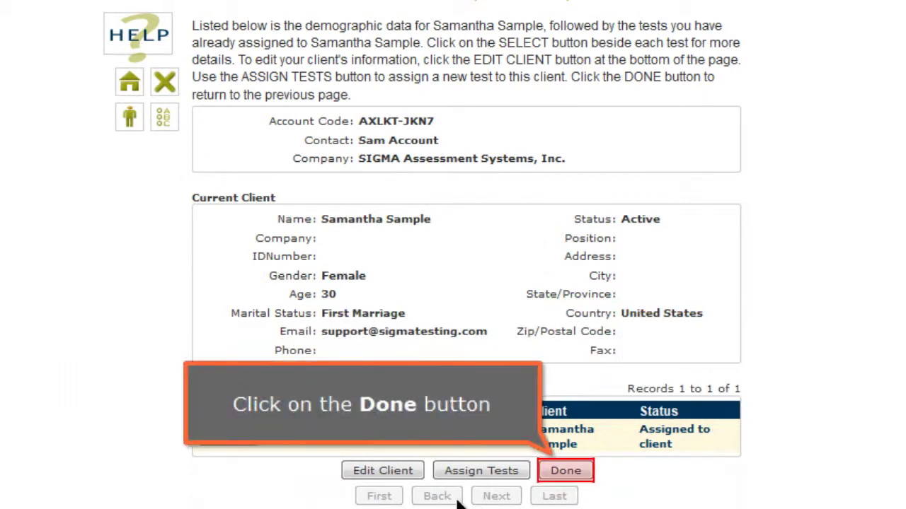
Finish on Client Control and return to Your Clients, showing the client Active with ESQ2
{"action": "left_click", "coordinate": [568, 471]}
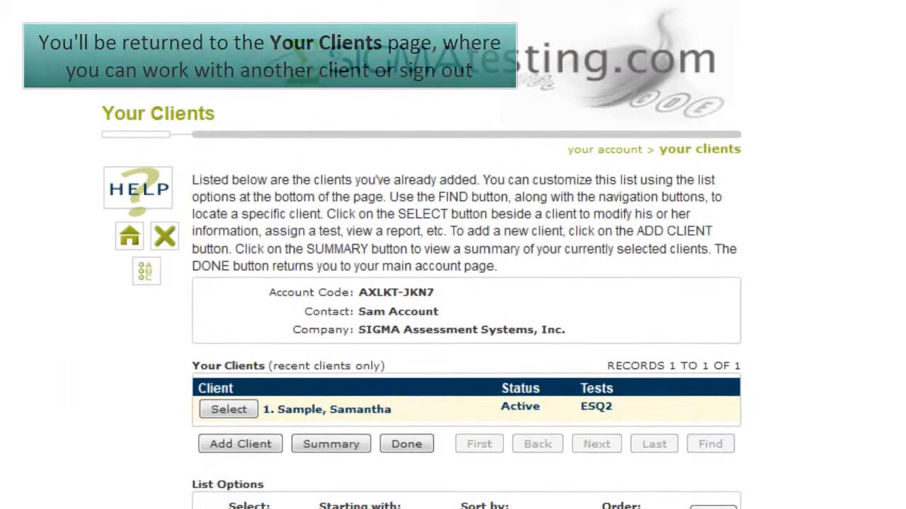